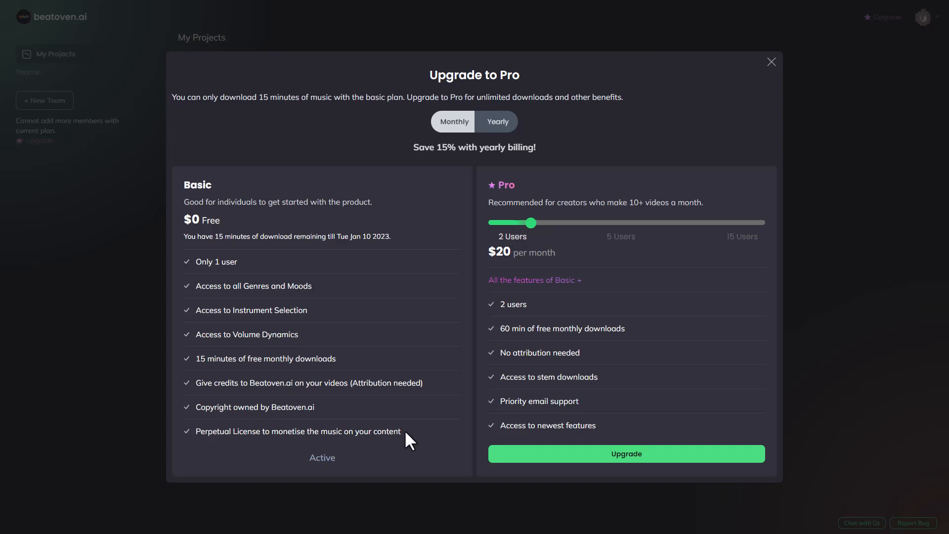
# Compare the yearly billing prices for the Pro plan, and close the upgrade offer.
pyautogui.click(502, 128)
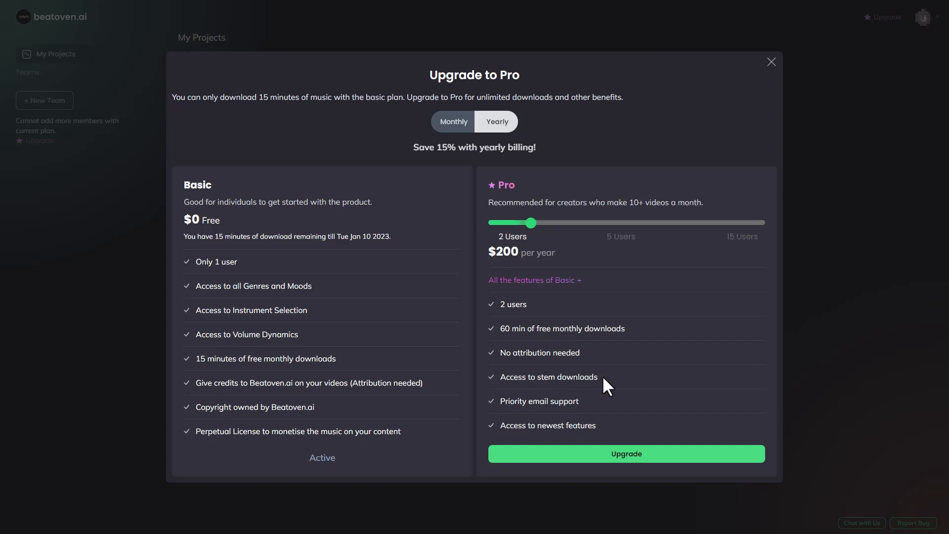
pyautogui.click(772, 62)
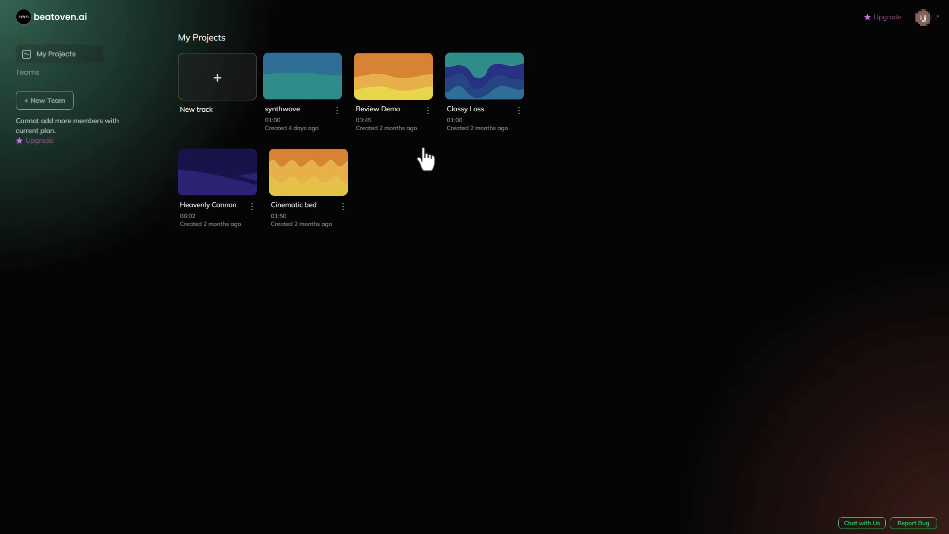
# Create a new track titled "demo video" with a duration of 00:30, keeping the default tempo.
pyautogui.click(219, 79)
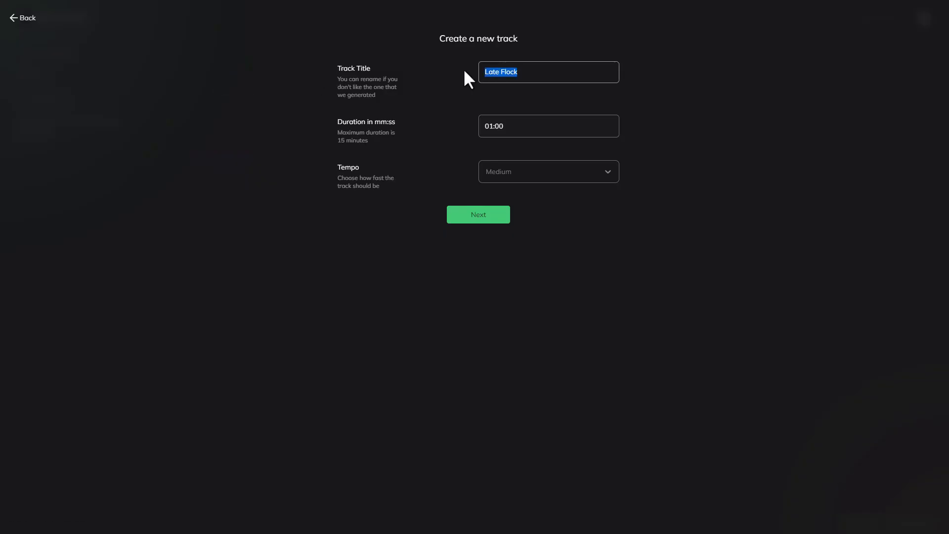
pyautogui.write('demo video')
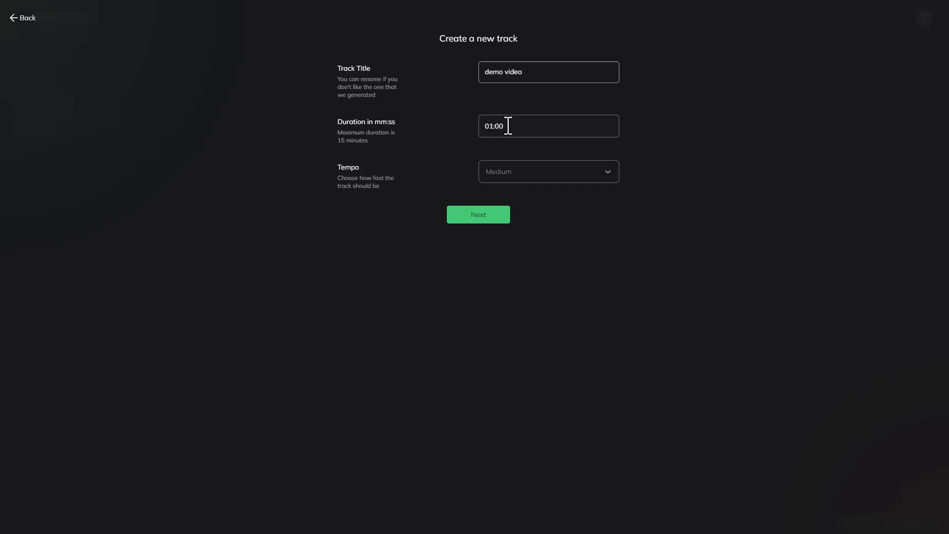
pyautogui.press('Tab')
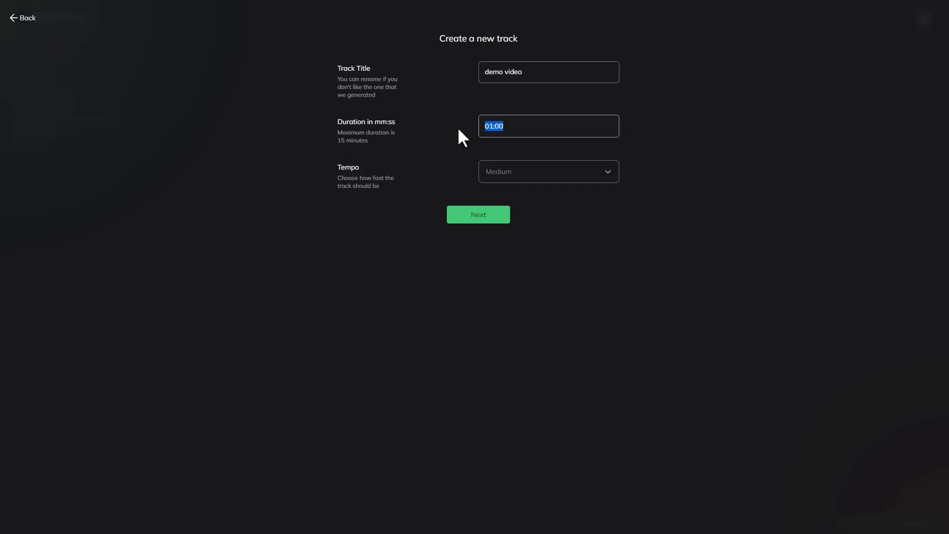
pyautogui.write('00:30')
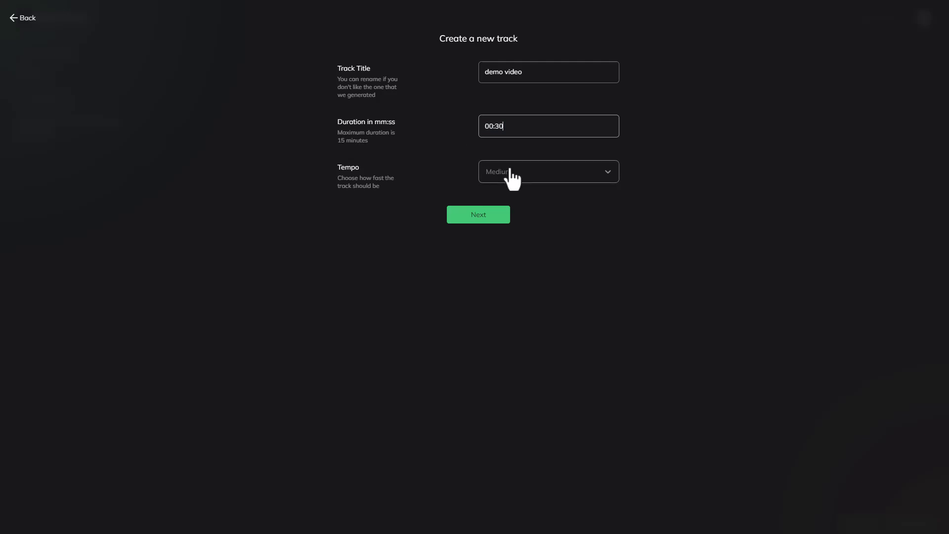
pyautogui.click(489, 217)
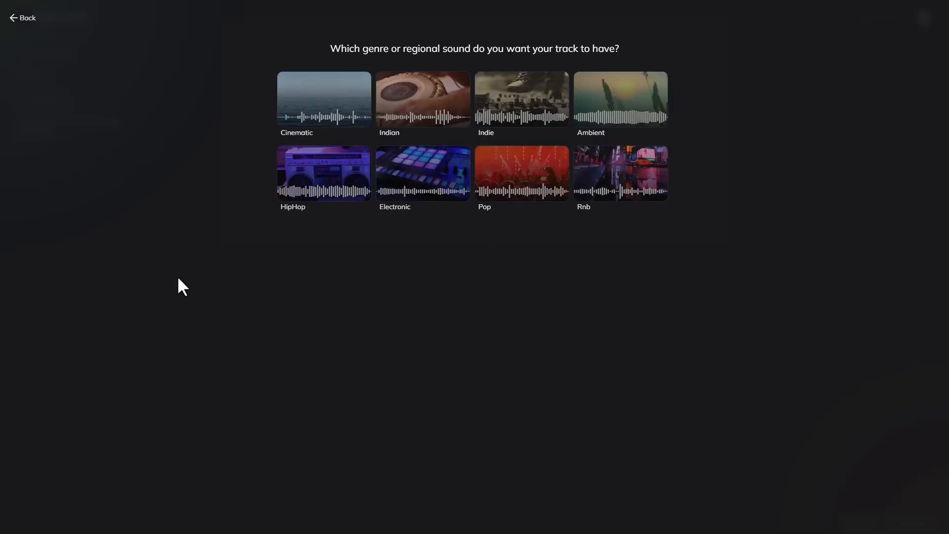
# Choose the Ambient genre and the Energetic emotion for the new track.
pyautogui.click(660, 98)
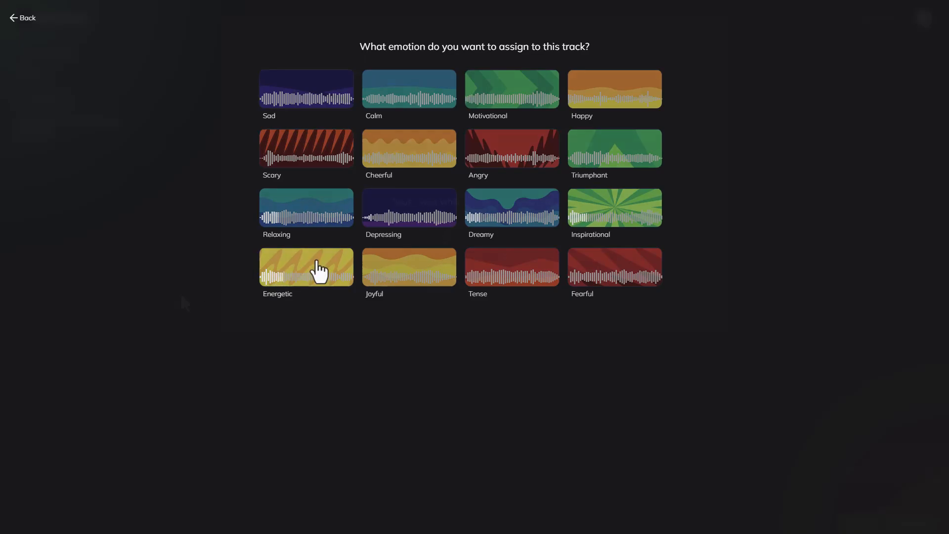
pyautogui.click(314, 269)
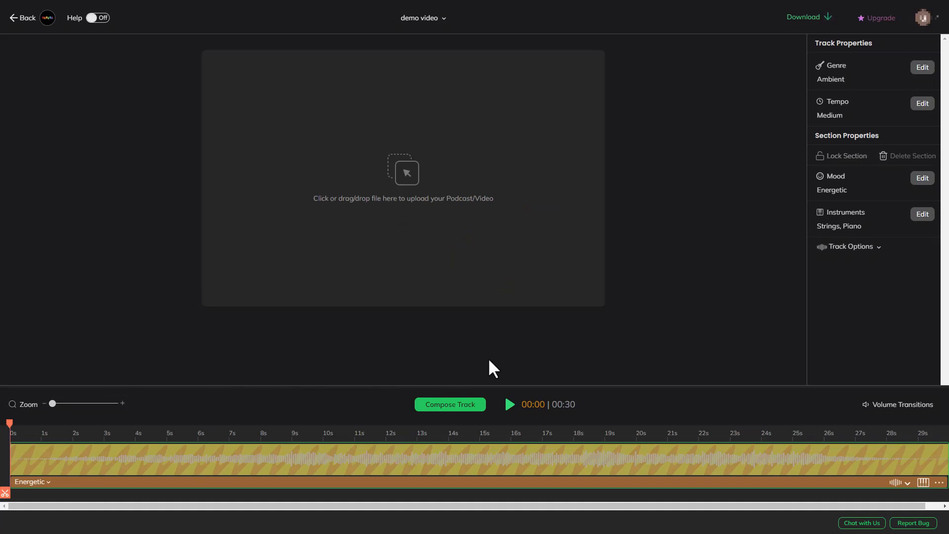
# Listen to the composed track from the start and again from about 21 seconds, pausing after each passage.
pyautogui.click(510, 404)
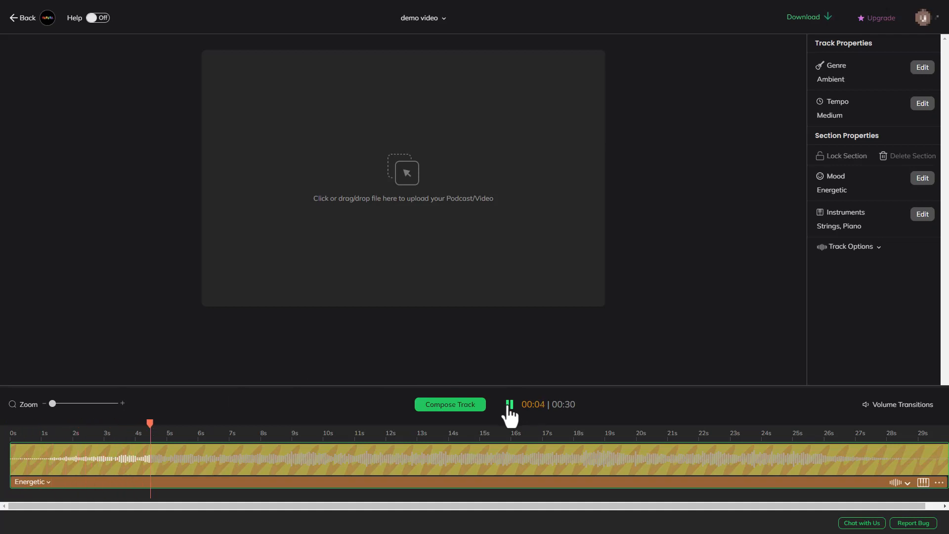
pyautogui.click(509, 406)
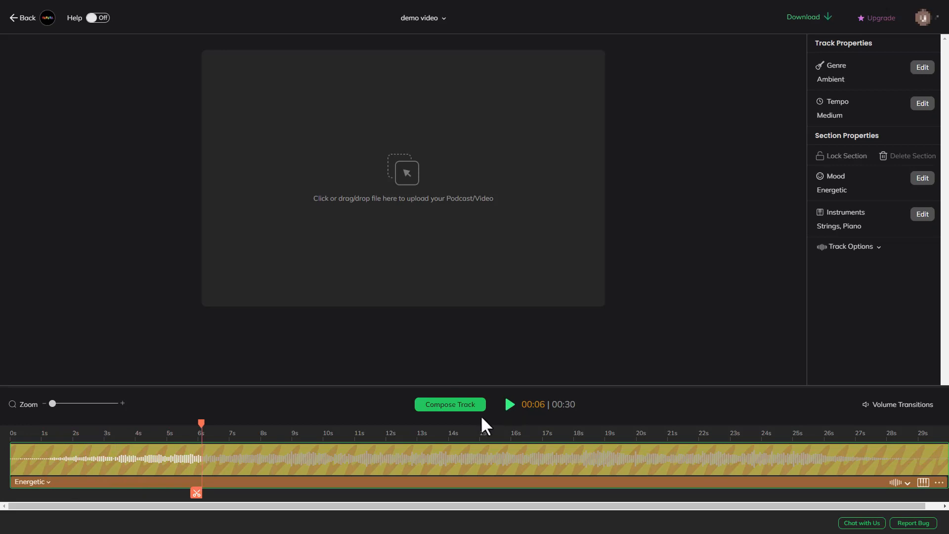
pyautogui.click(674, 434)
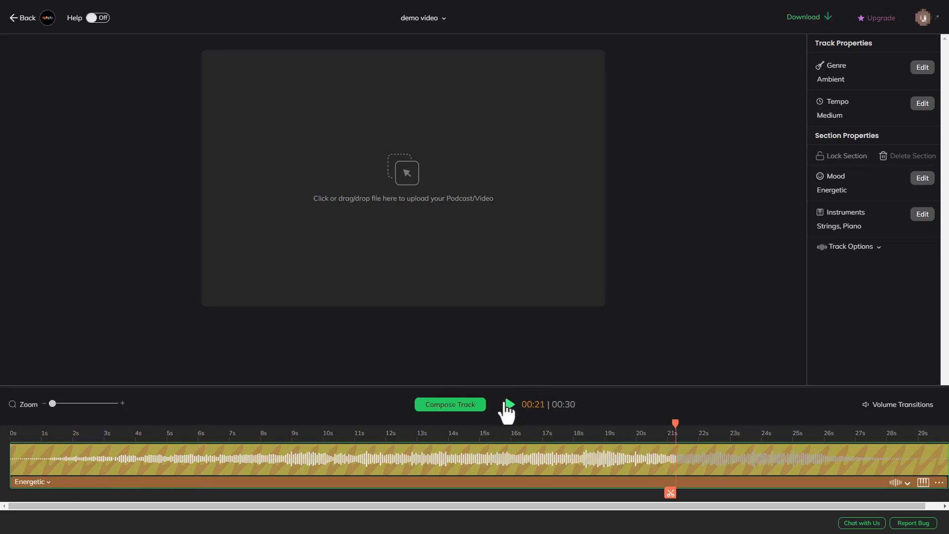
pyautogui.click(509, 406)
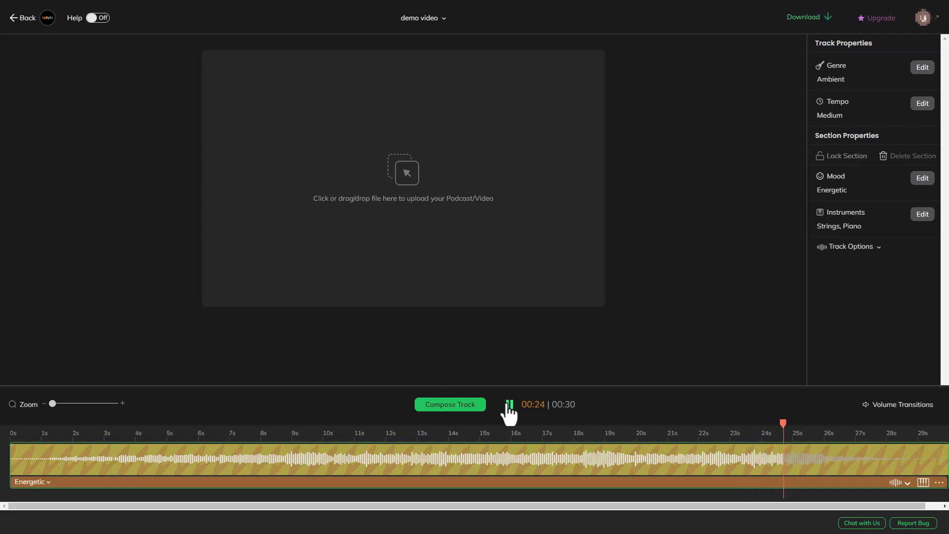
pyautogui.click(509, 405)
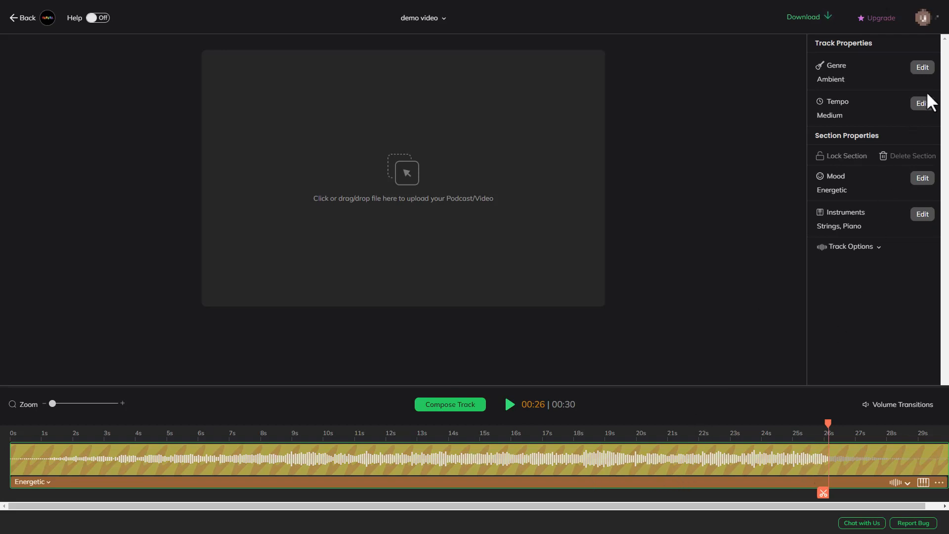
# Set the track's tempo to Slow and remove Strings from its instruments, keeping Piano.
pyautogui.click(922, 104)
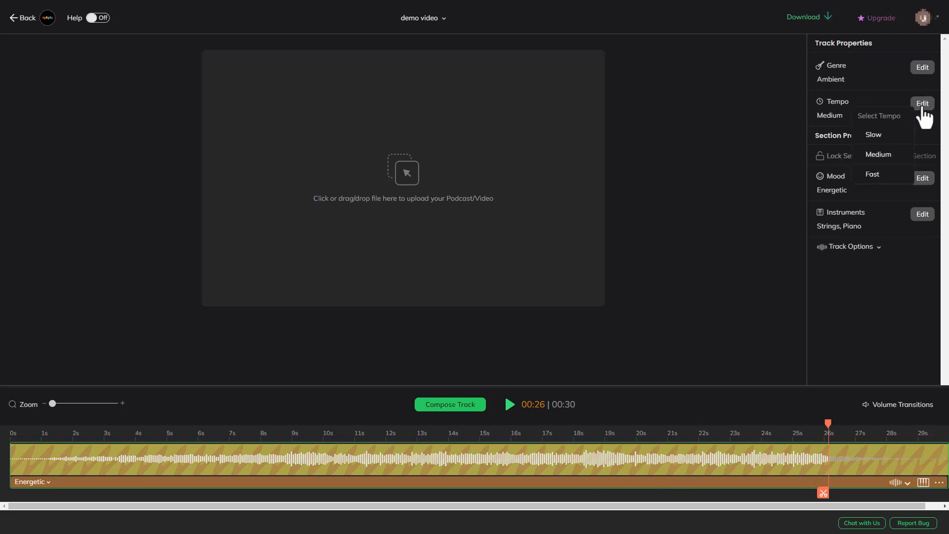
pyautogui.click(885, 137)
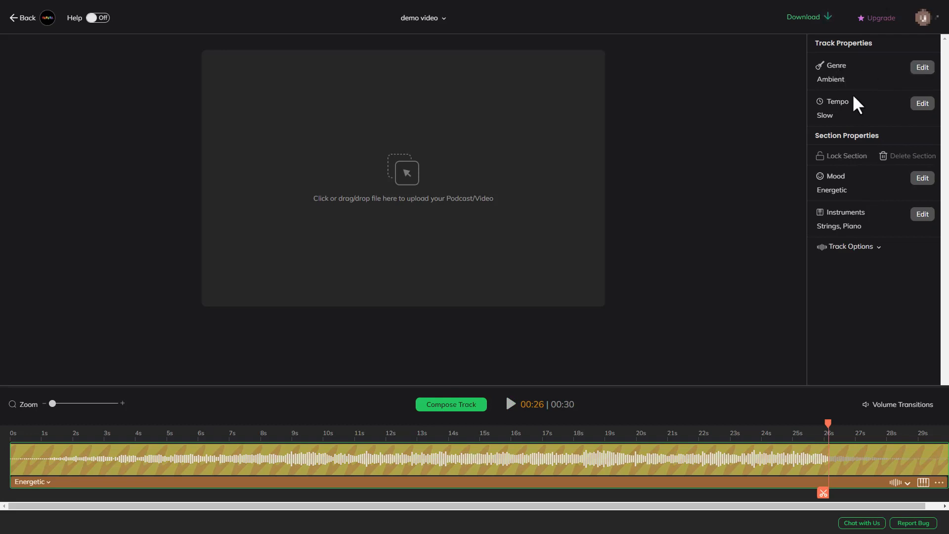
pyautogui.click(923, 180)
pyautogui.click(698, 44)
pyautogui.click(923, 215)
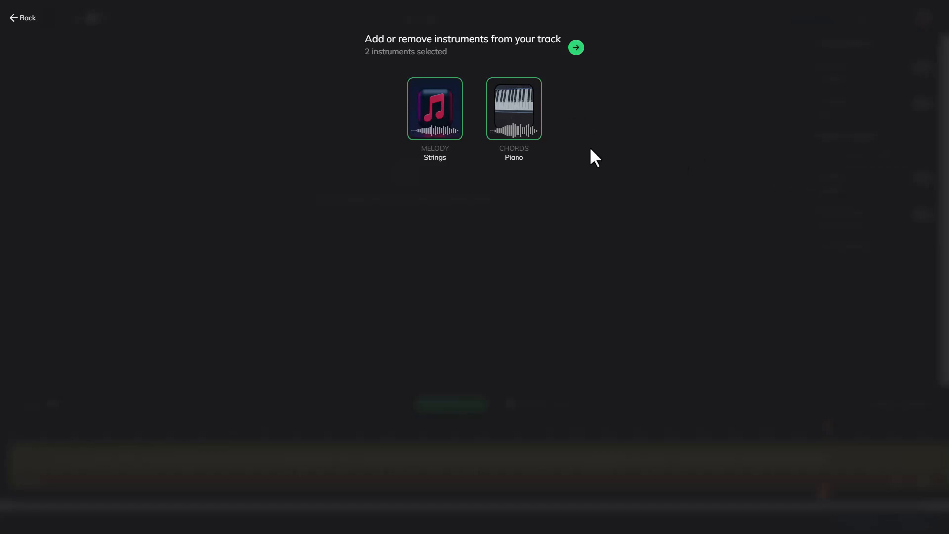
pyautogui.click(423, 110)
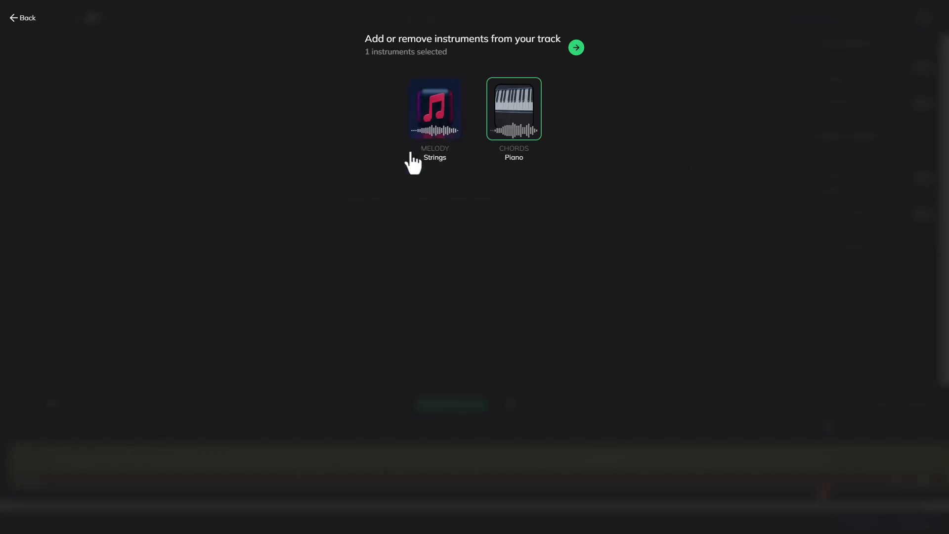
pyautogui.click(576, 49)
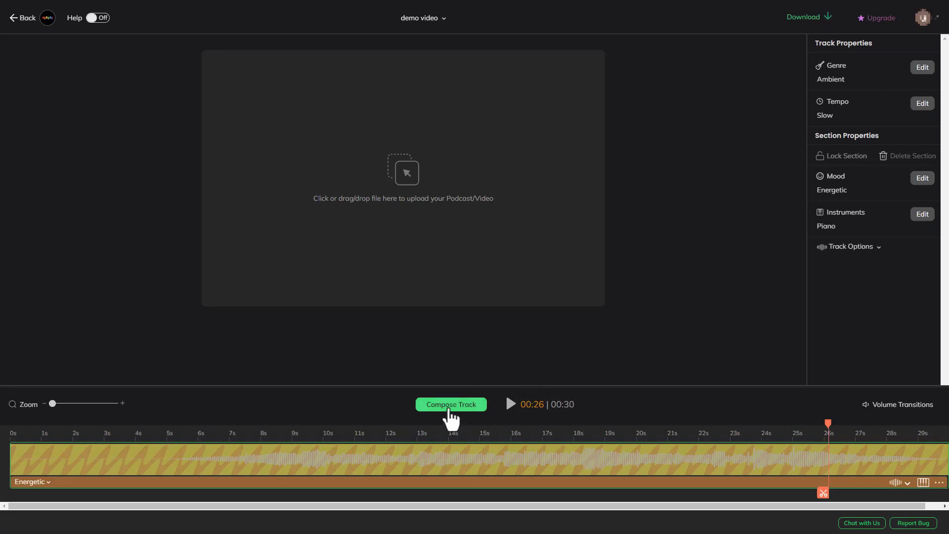
# Recompose the track with the changed tempo and instrument selection.
pyautogui.click(510, 406)
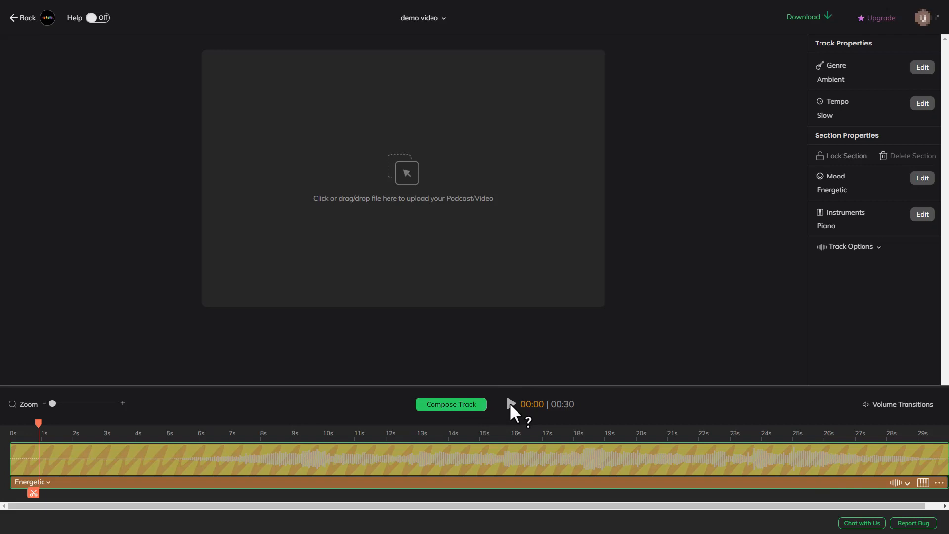
pyautogui.click(510, 404)
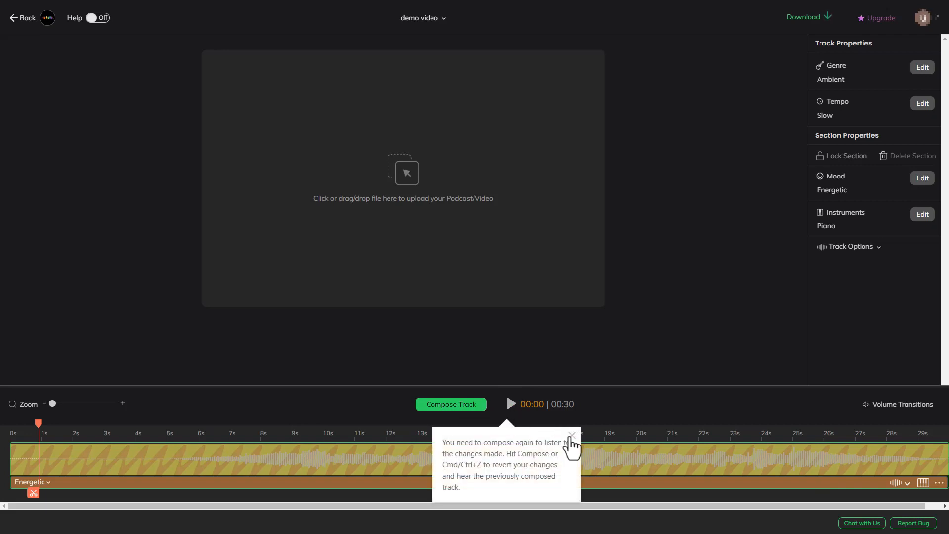
pyautogui.click(572, 436)
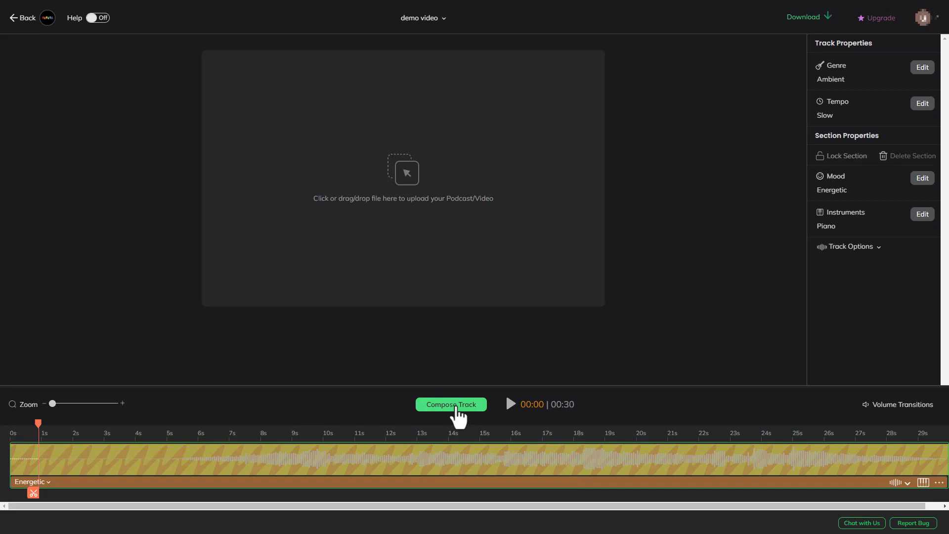
pyautogui.click(455, 407)
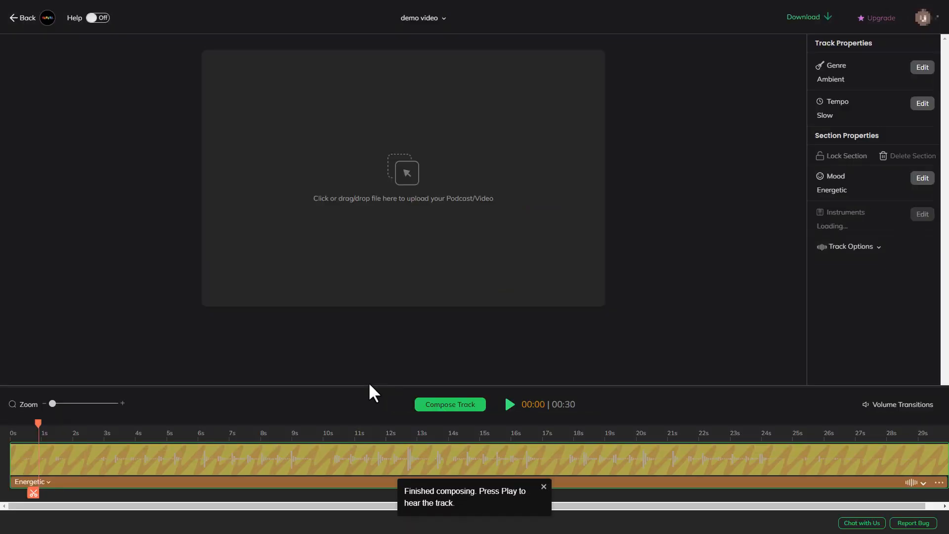
# Play the recomposed track from the beginning and pause it about 16 seconds in.
pyautogui.click(6, 428)
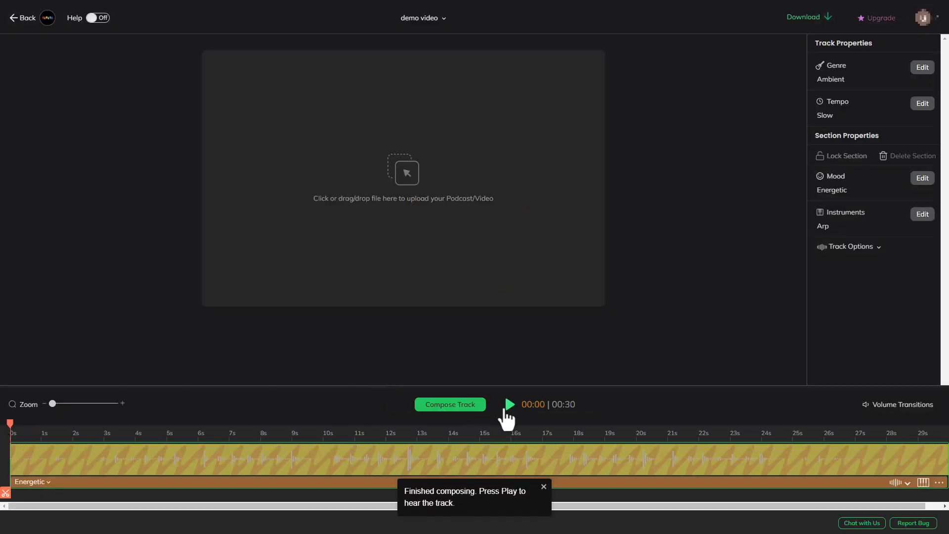
pyautogui.click(507, 404)
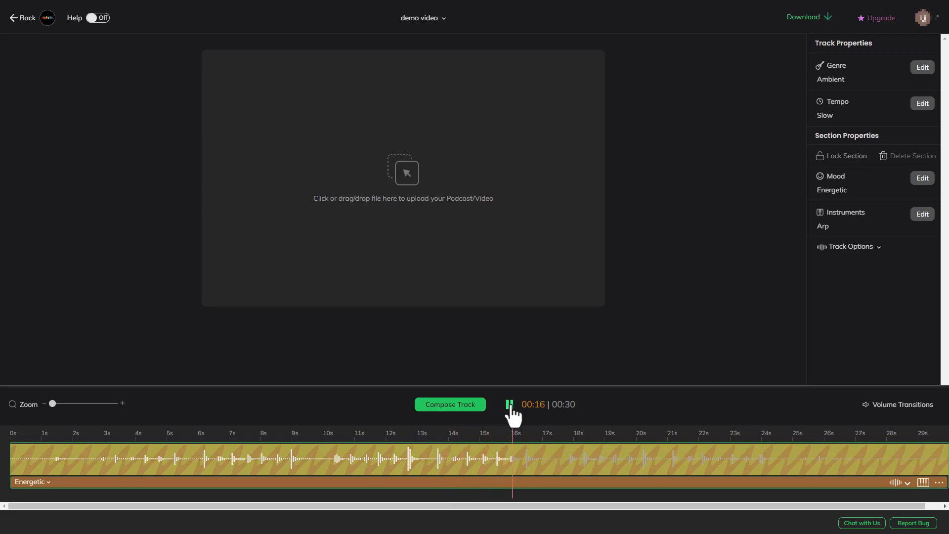
pyautogui.click(510, 404)
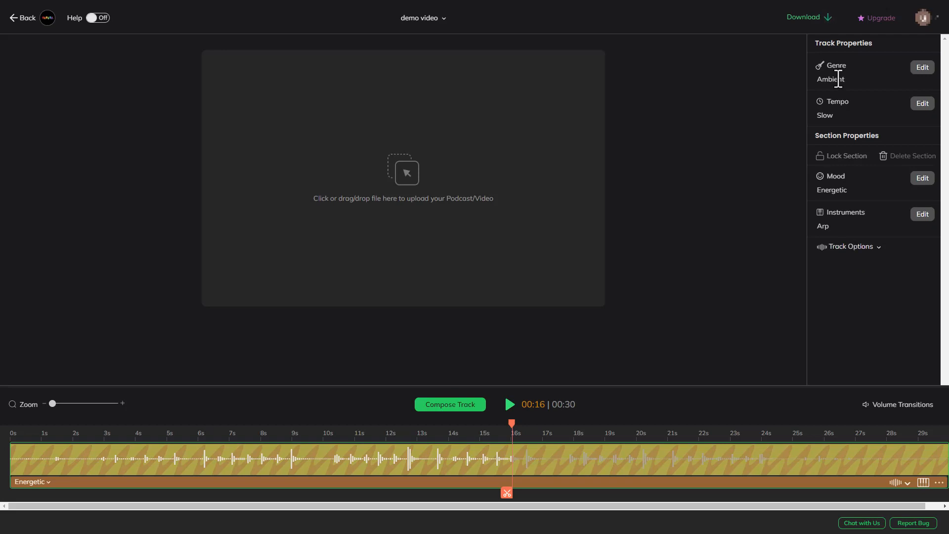
# Switch to the second of the five track options and set the tempo to Medium.
pyautogui.click(852, 248)
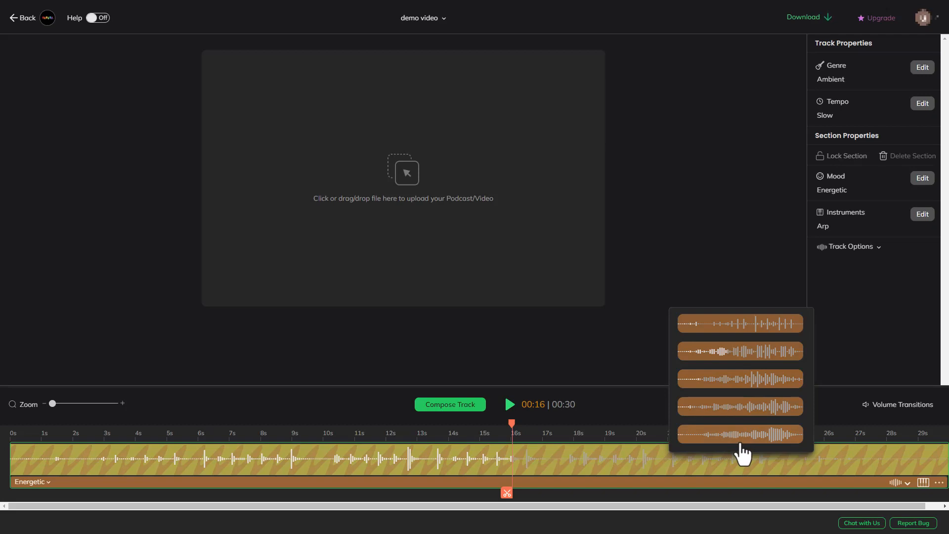
pyautogui.click(739, 354)
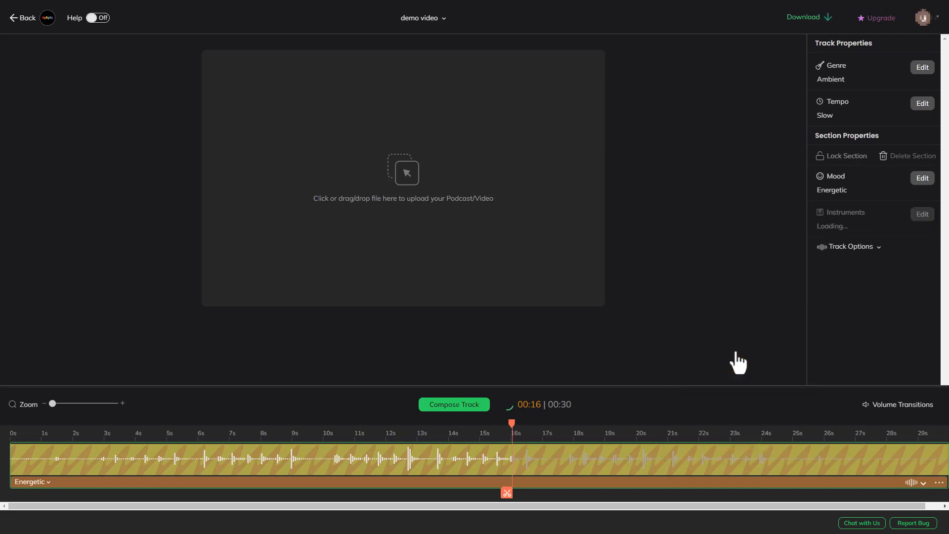
pyautogui.click(919, 108)
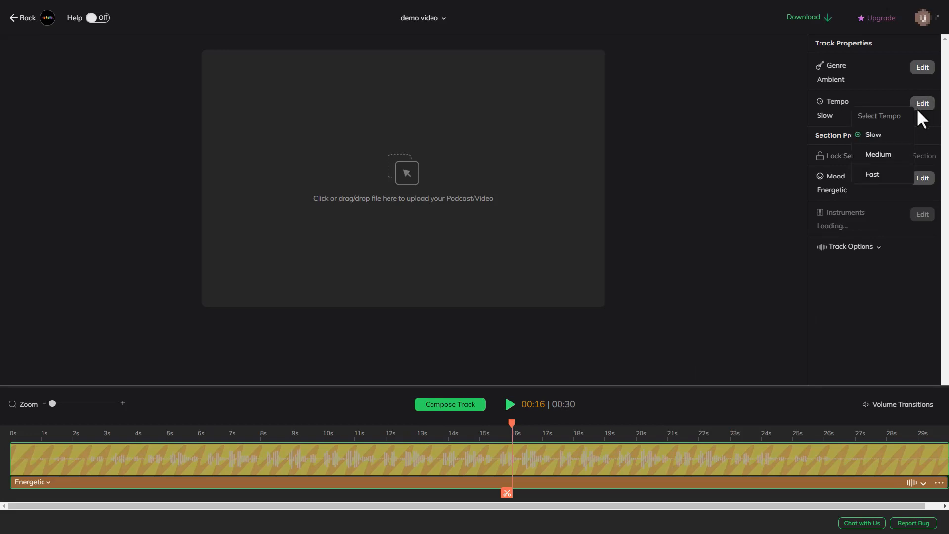
pyautogui.click(878, 156)
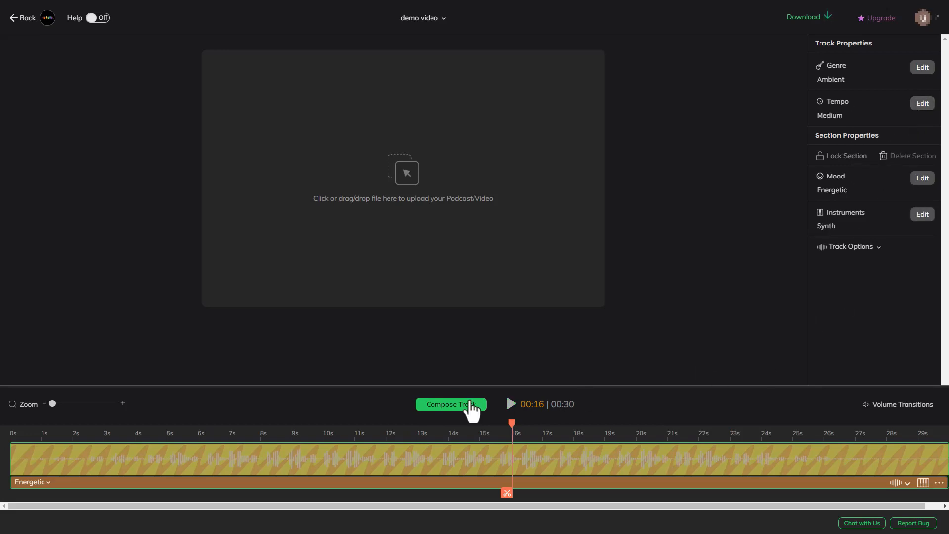
# Recompose the track and play the new version from the beginning, pausing at about 10 seconds.
pyautogui.click(437, 410)
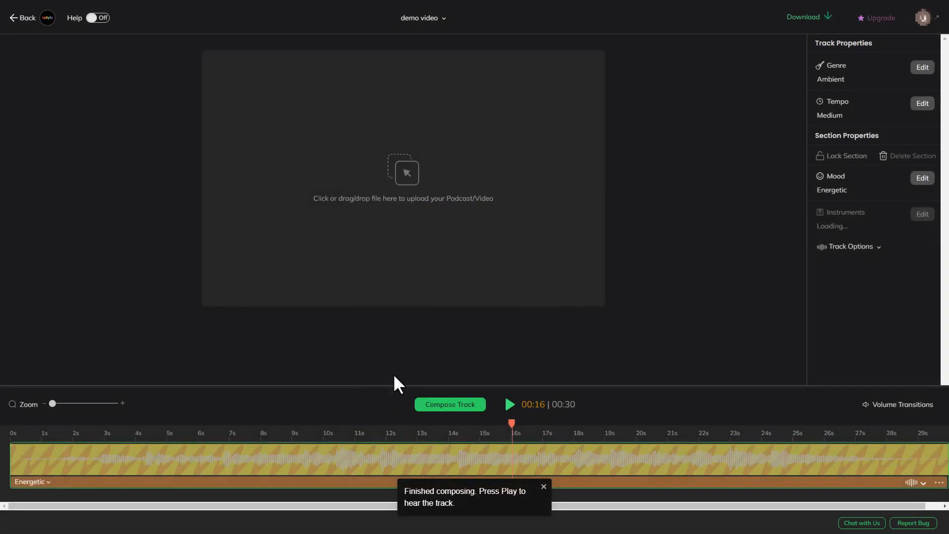
pyautogui.click(26, 432)
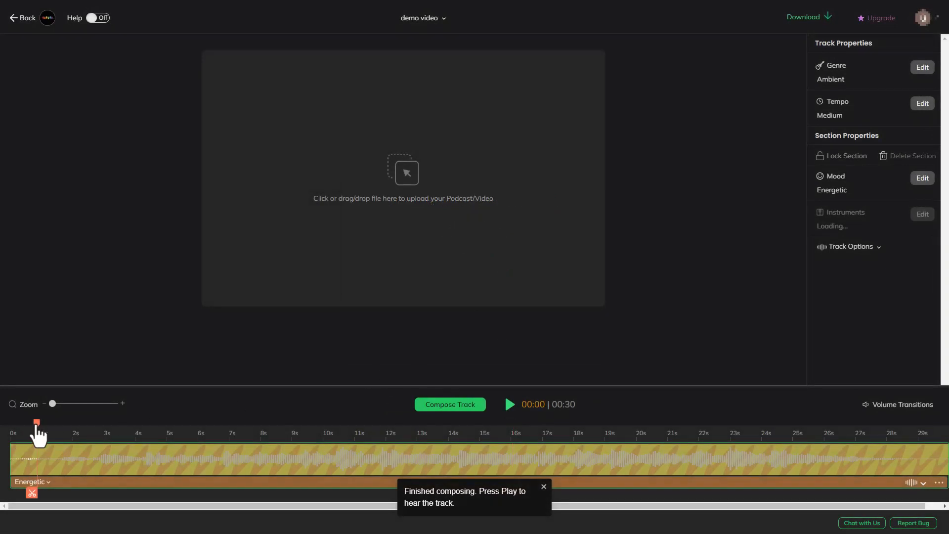
pyautogui.click(5, 427)
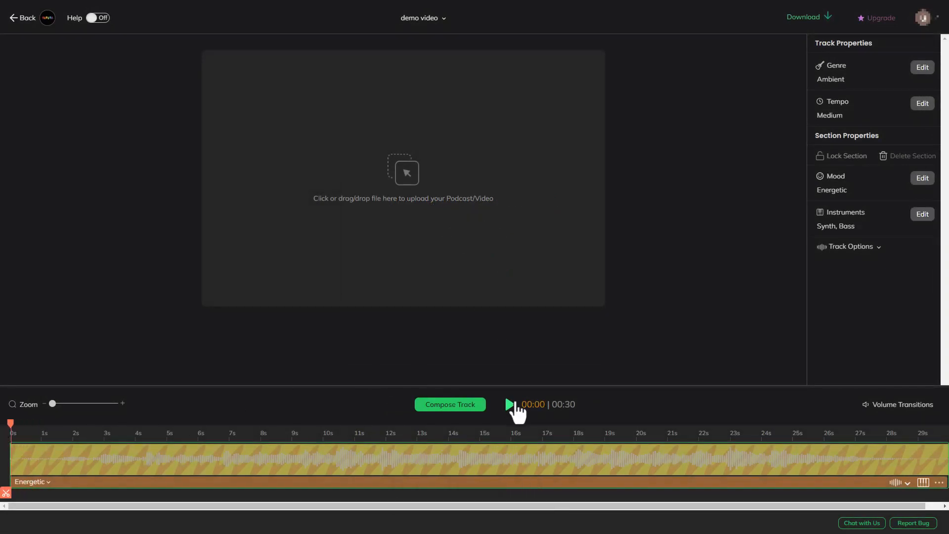
pyautogui.click(514, 406)
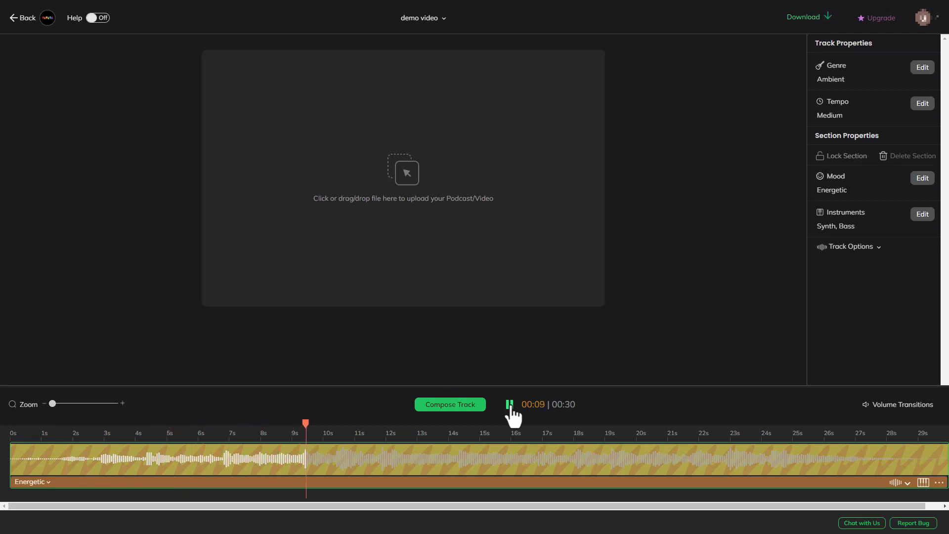
pyautogui.click(510, 405)
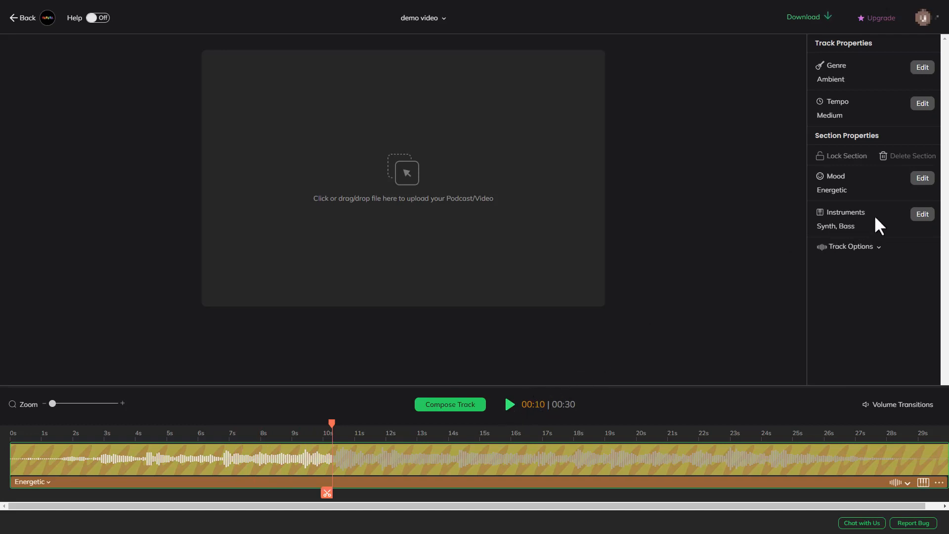
# Remove Bass from the section's instruments so that only Synth is selected, and apply the selection.
pyautogui.click(923, 214)
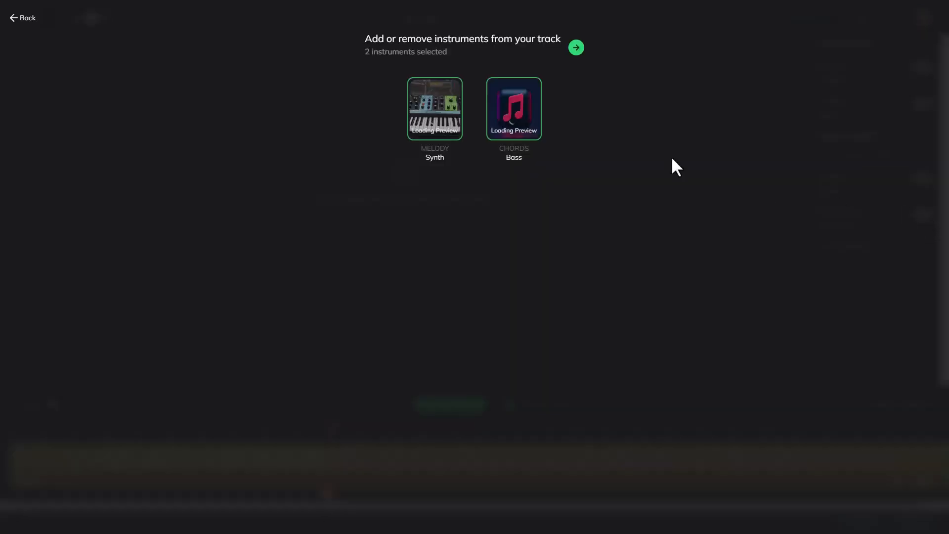
pyautogui.click(424, 115)
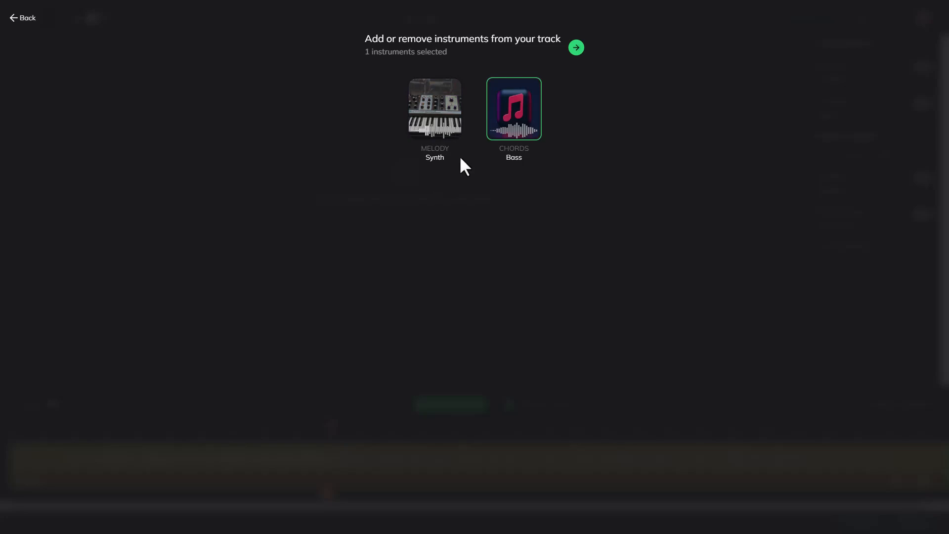
pyautogui.click(430, 120)
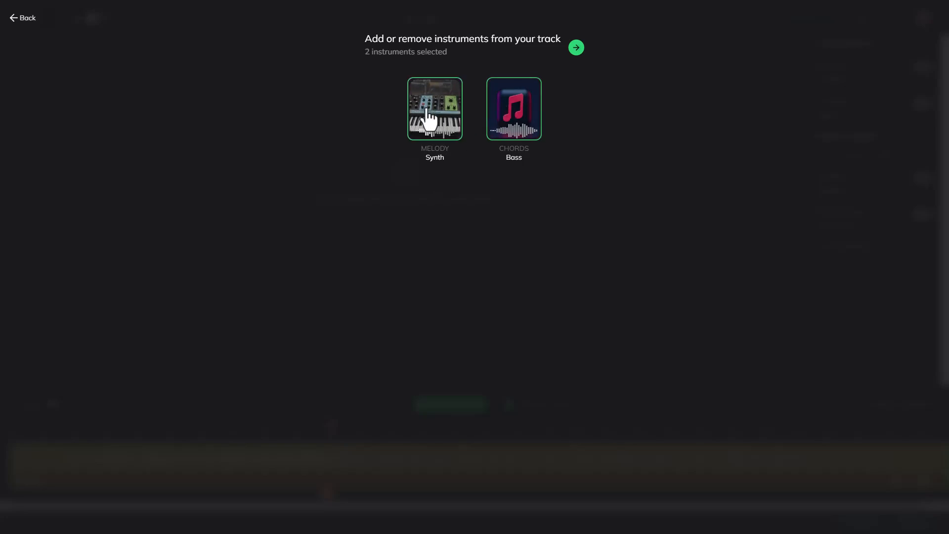
pyautogui.click(525, 109)
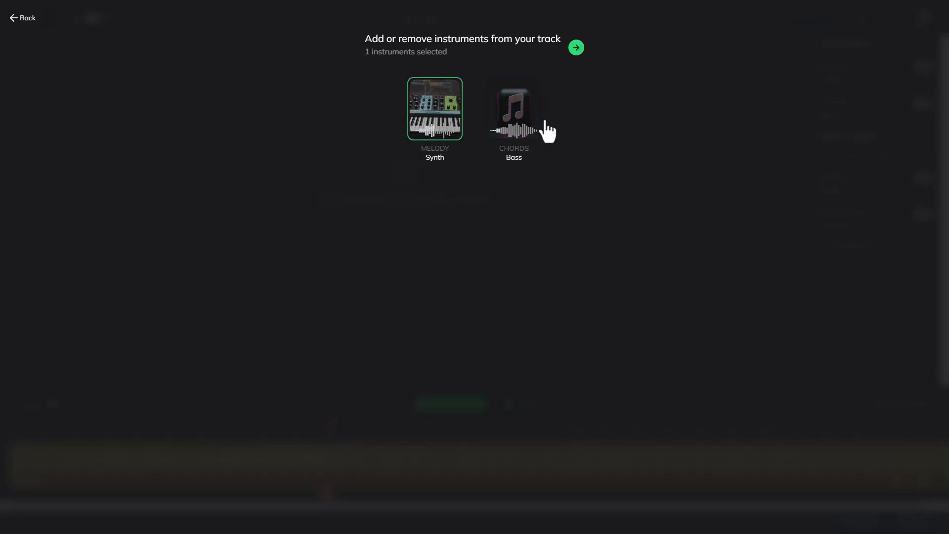
pyautogui.click(576, 47)
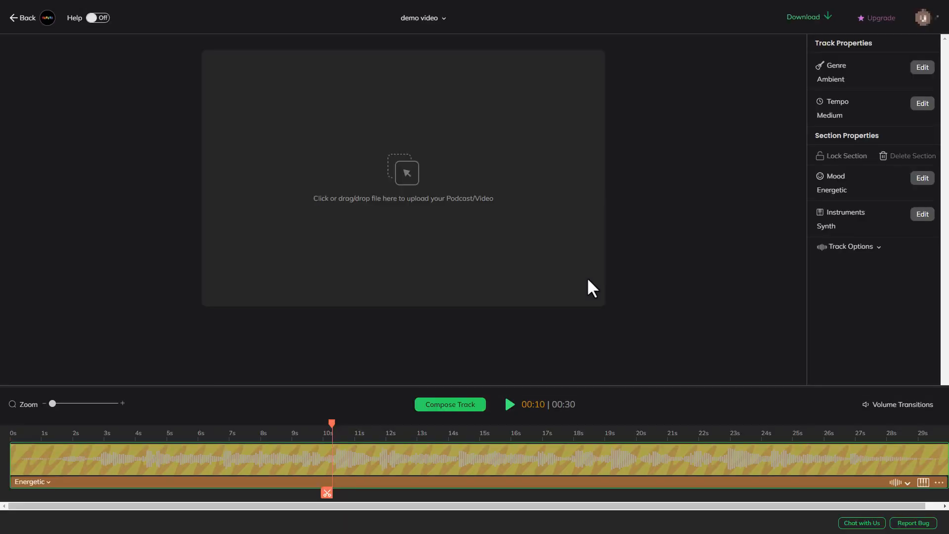
# Play the track with only the Synth instrument and pause it at about 20 seconds.
pyautogui.click(511, 409)
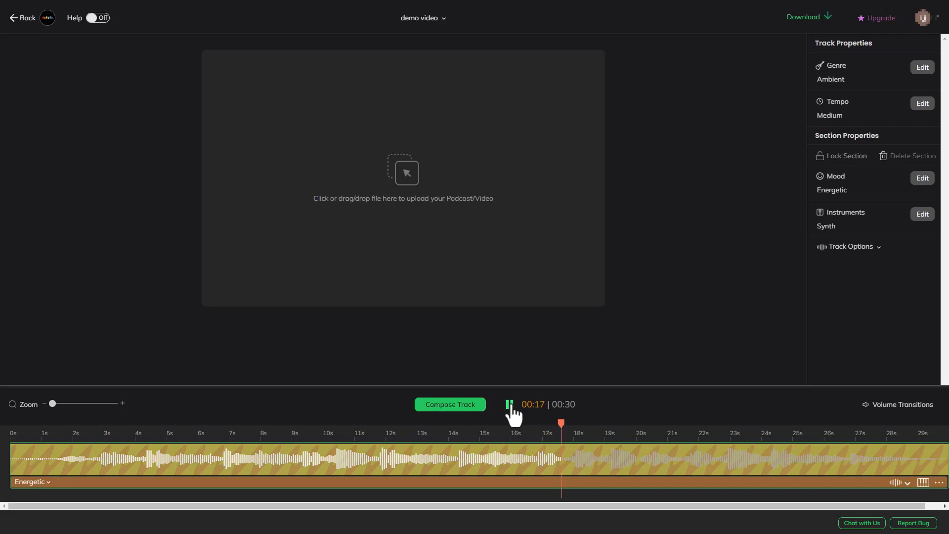
pyautogui.click(511, 408)
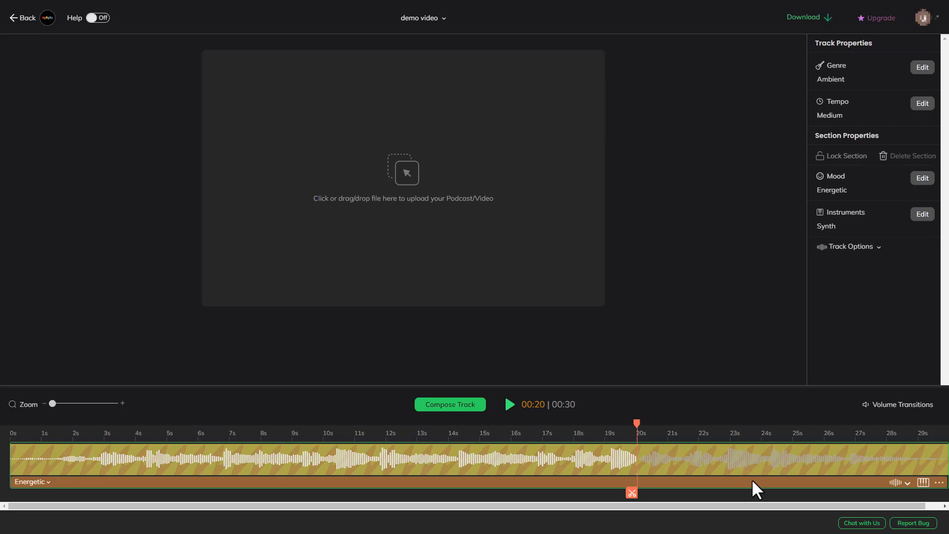
# Download the complete track with all instruments merged into one.
pyautogui.click(815, 17)
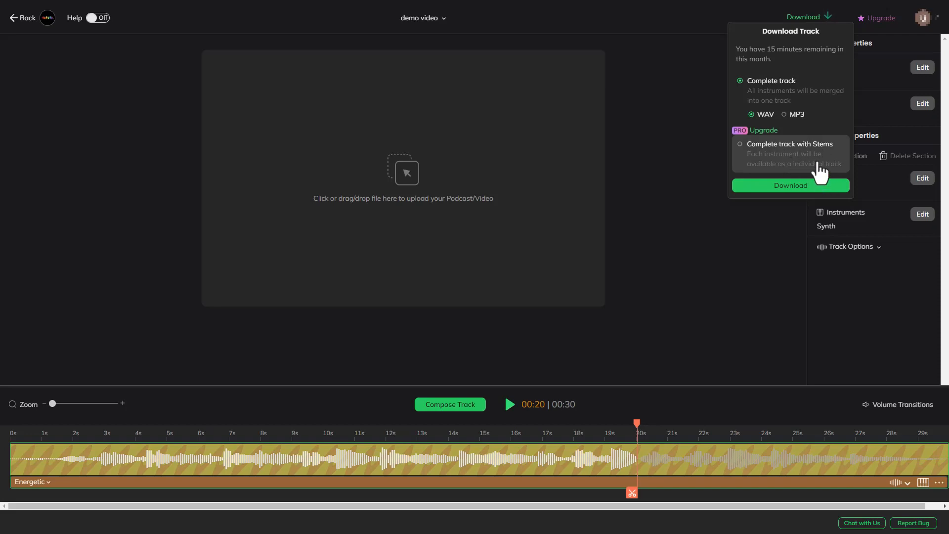
pyautogui.click(784, 115)
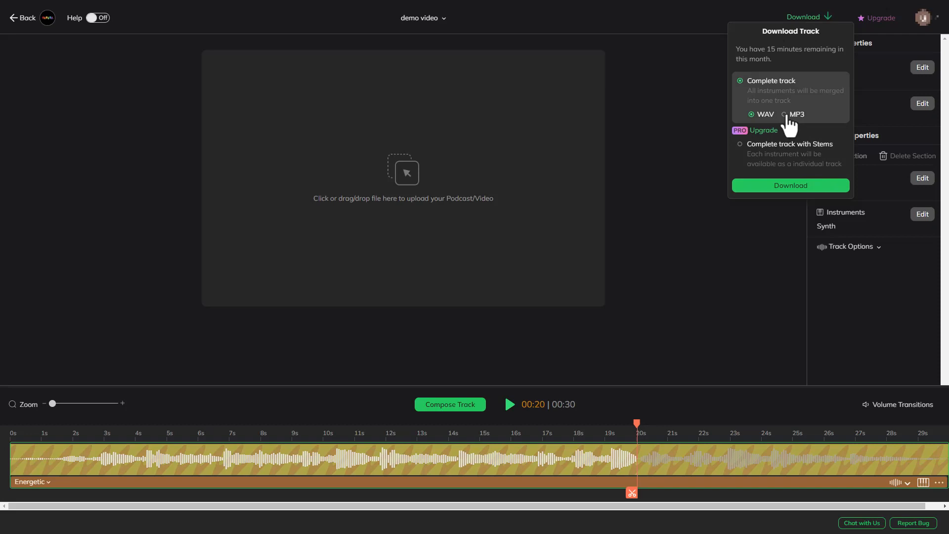
pyautogui.click(796, 186)
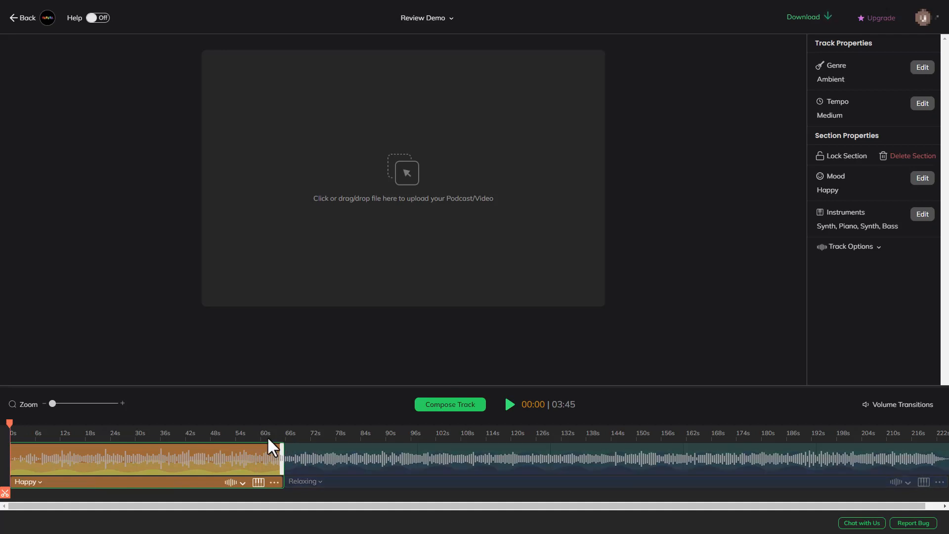
# Play the Review Demo track from about 59 seconds across the change from Happy to Relaxing, pausing at about 1:10.
pyautogui.click(248, 433)
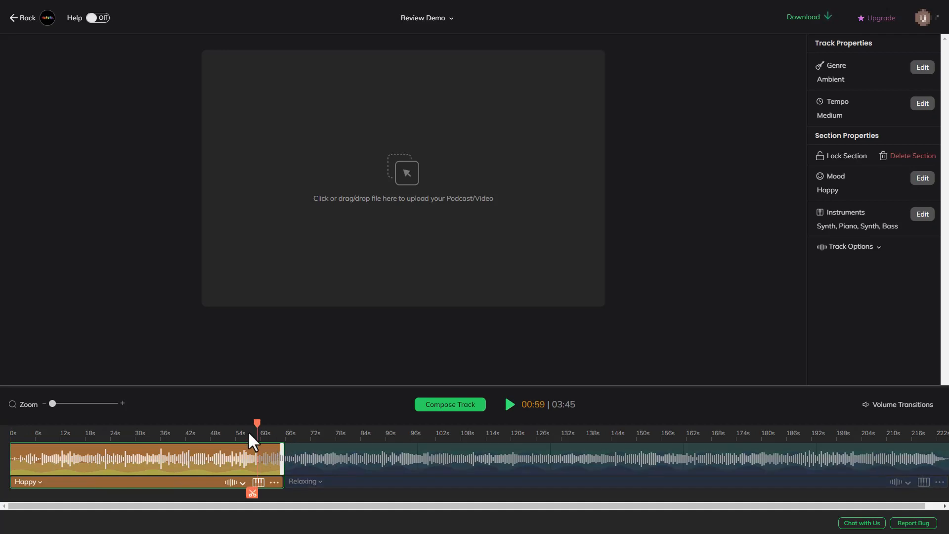
pyautogui.click(510, 409)
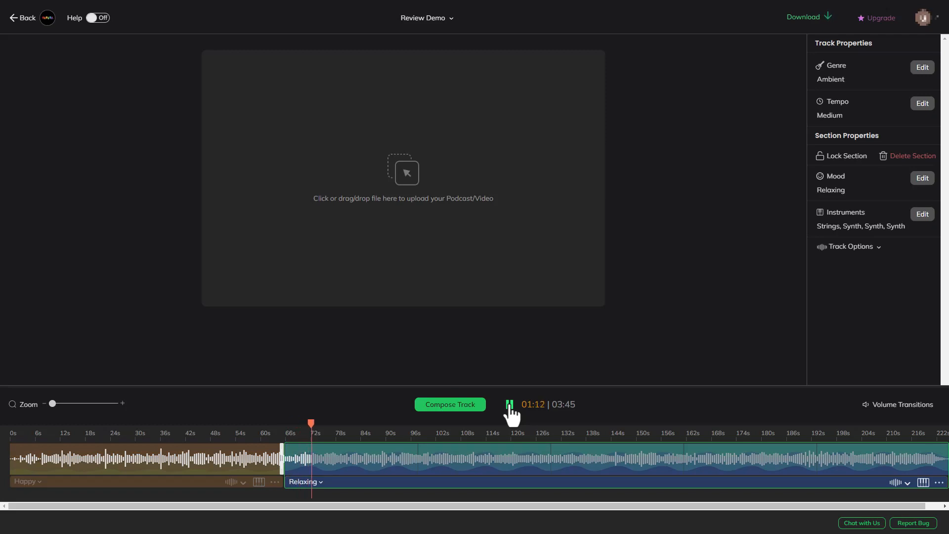
pyautogui.click(510, 407)
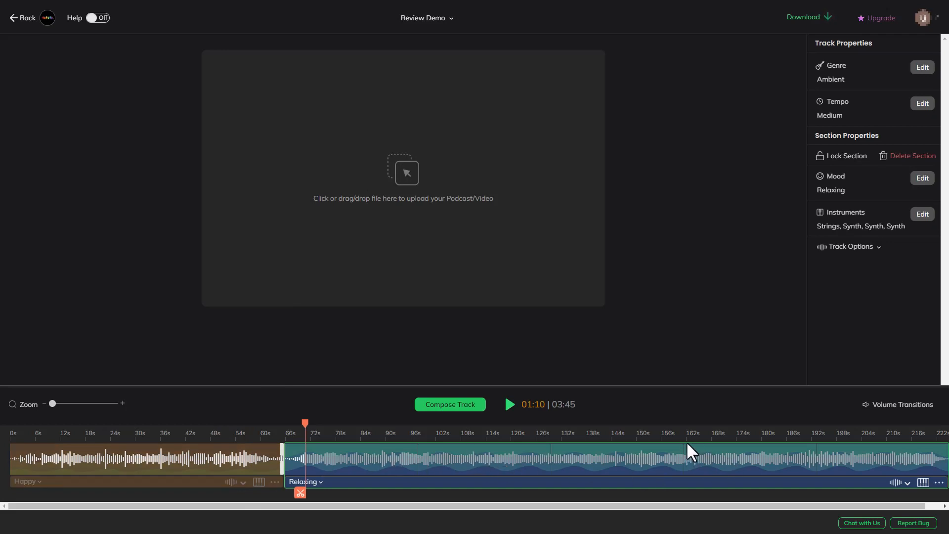
# Add volume transition points in the Relaxing section, lowering the volume between about 150 and 198 seconds and restoring it by about 205 seconds.
pyautogui.click(876, 411)
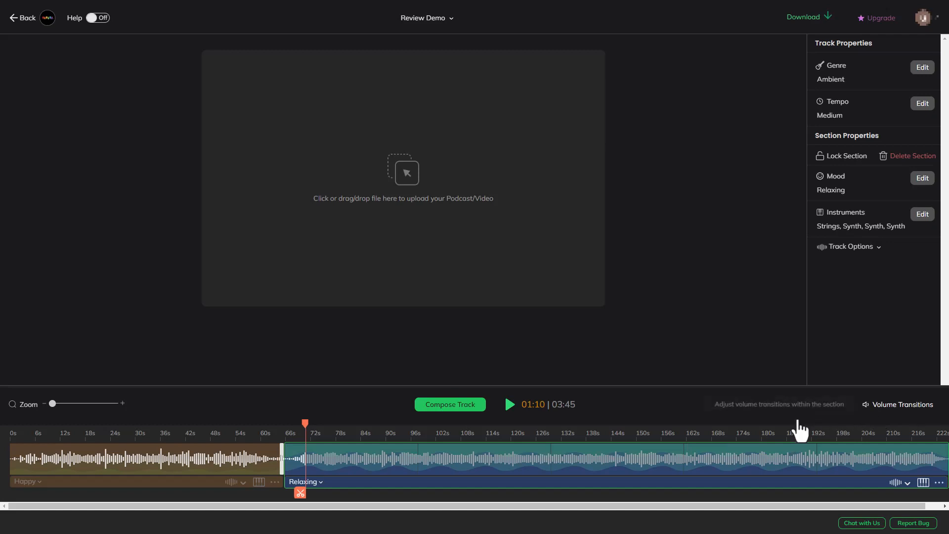
pyautogui.click(640, 446)
pyautogui.moveTo(846, 446); pyautogui.dragTo(845, 473)
pyautogui.moveTo(647, 449)
pyautogui.mouseDown()
pyautogui.moveTo(638, 452)
pyautogui.moveTo(643, 474)
pyautogui.moveTo(630, 472)
pyautogui.moveTo(629, 450)
pyautogui.moveTo(640, 454)
pyautogui.mouseUp()
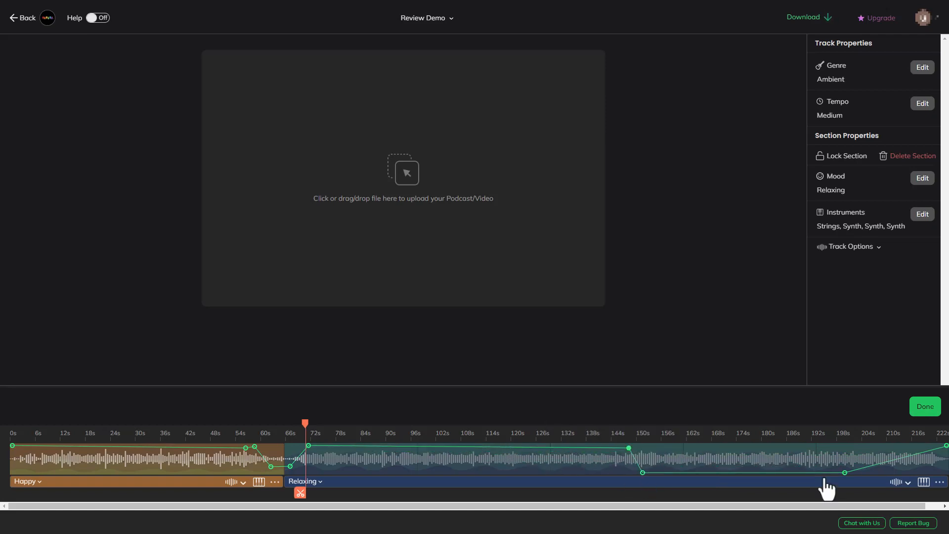
pyautogui.moveTo(876, 465); pyautogui.dragTo(870, 442)
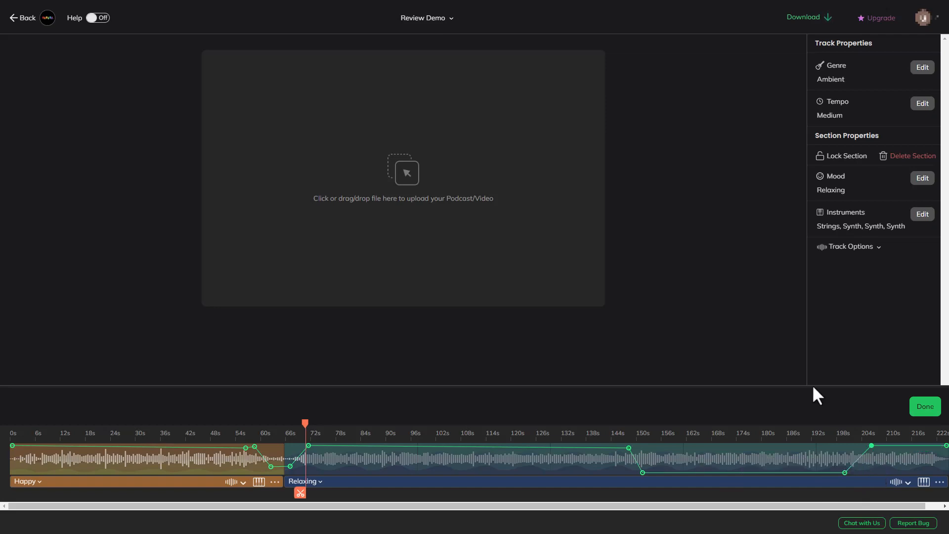